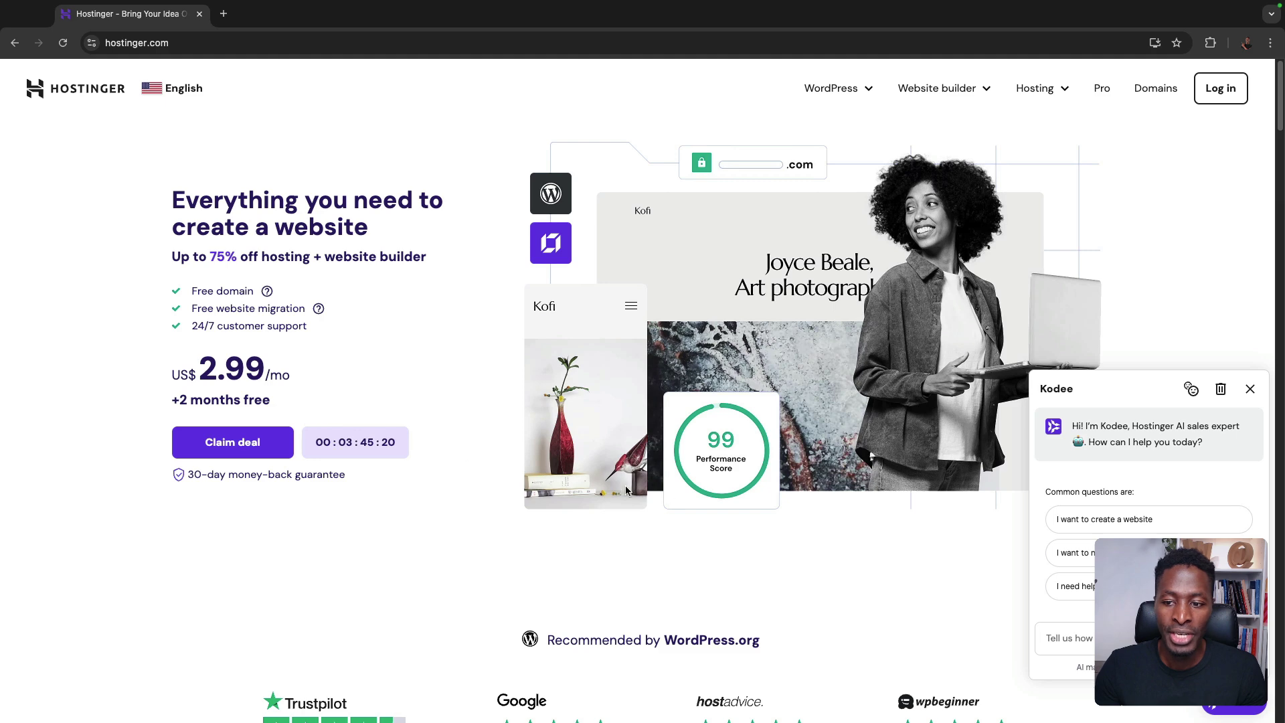
Step: Close the Kodee sales-assistant chat so the Hostinger homepage is clear
left_click(1251, 391)
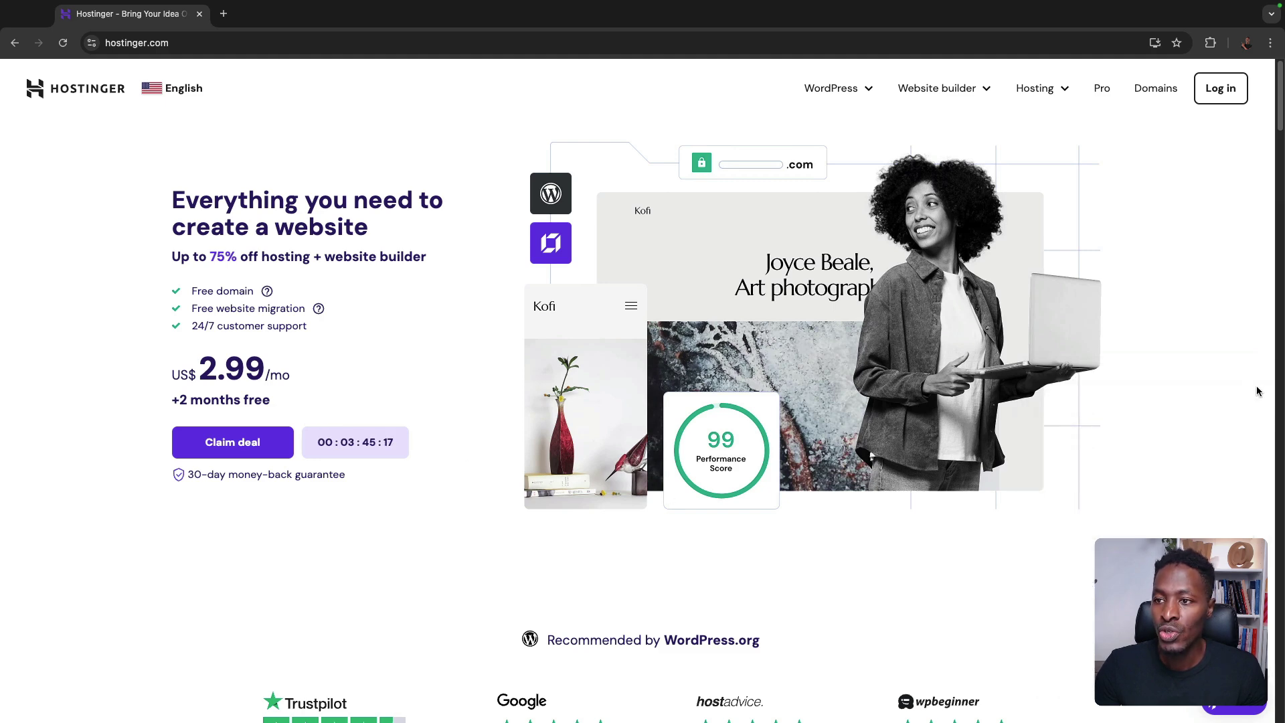
Step: Sign in with the saved password-manager credentials to reach the hPanel dashboard
left_click(1222, 87)
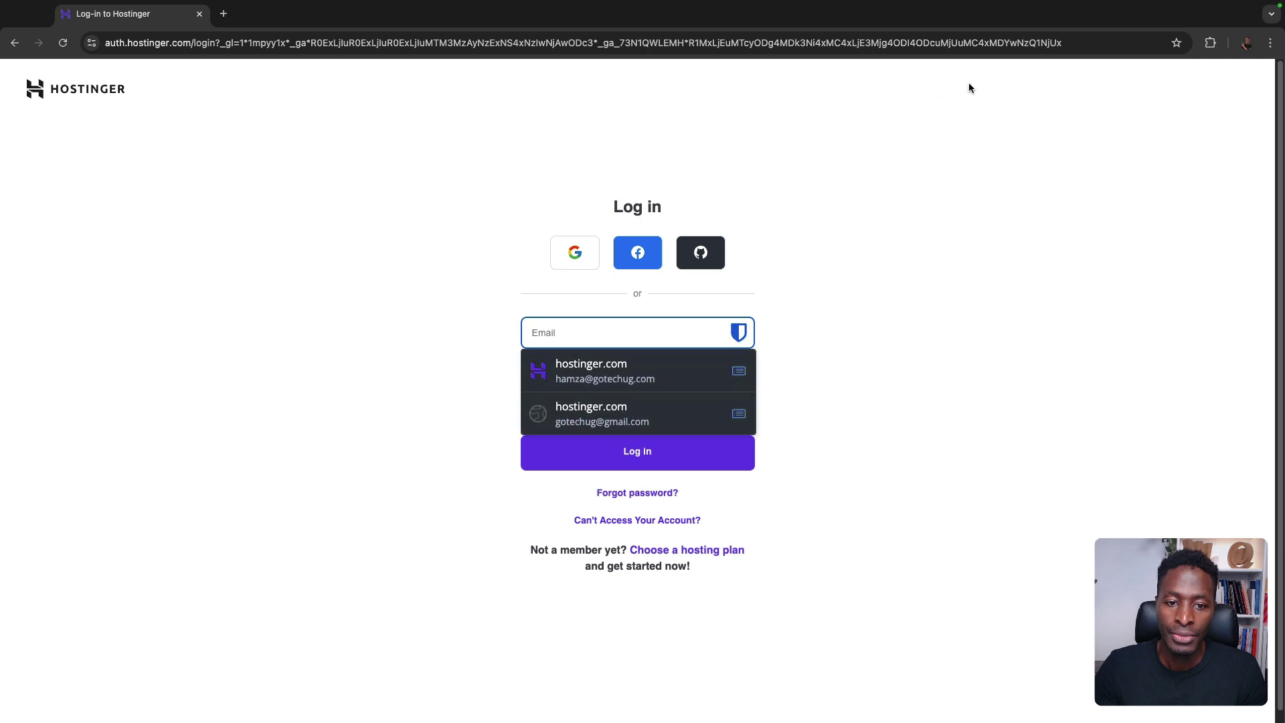
left_click(580, 378)
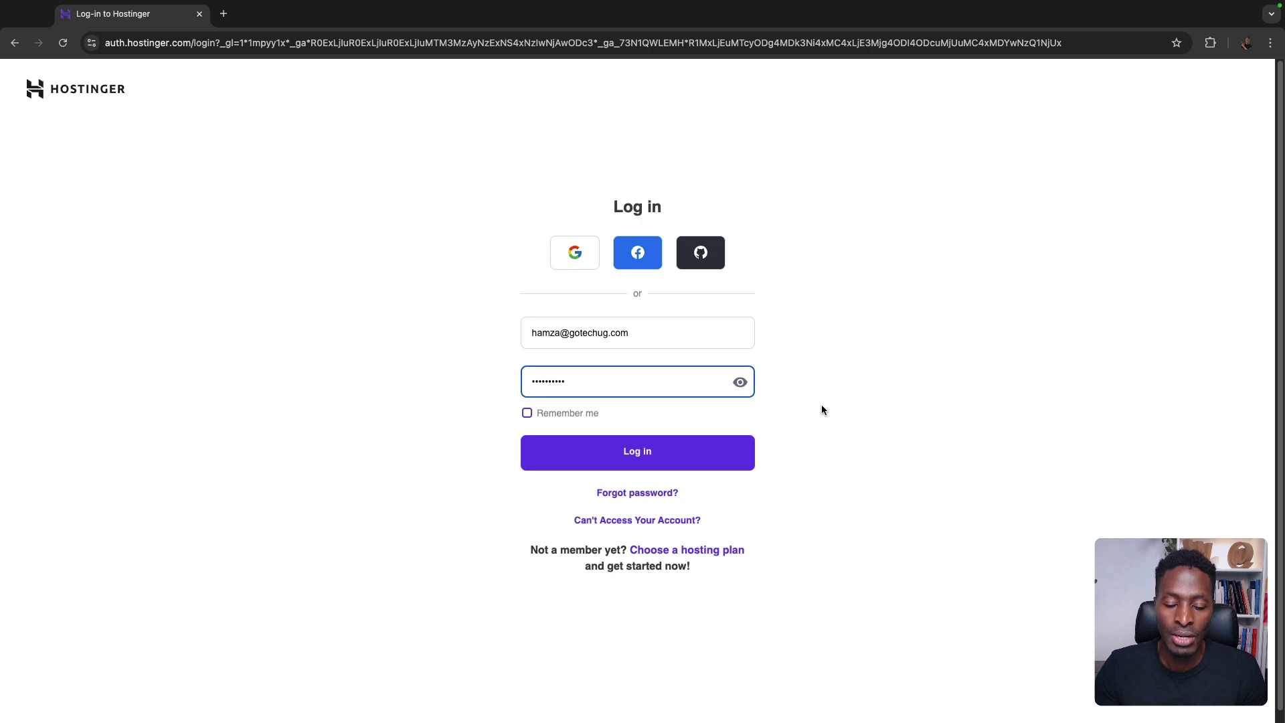
left_click(620, 457)
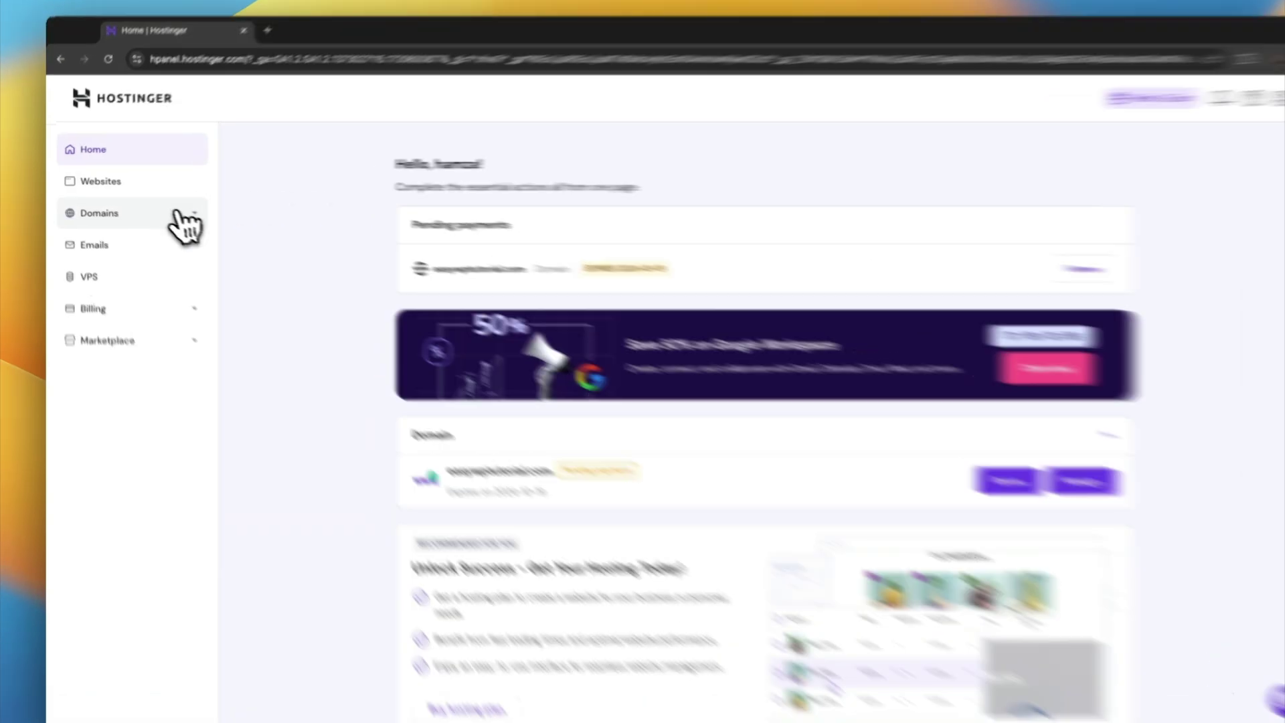
left_click(171, 211)
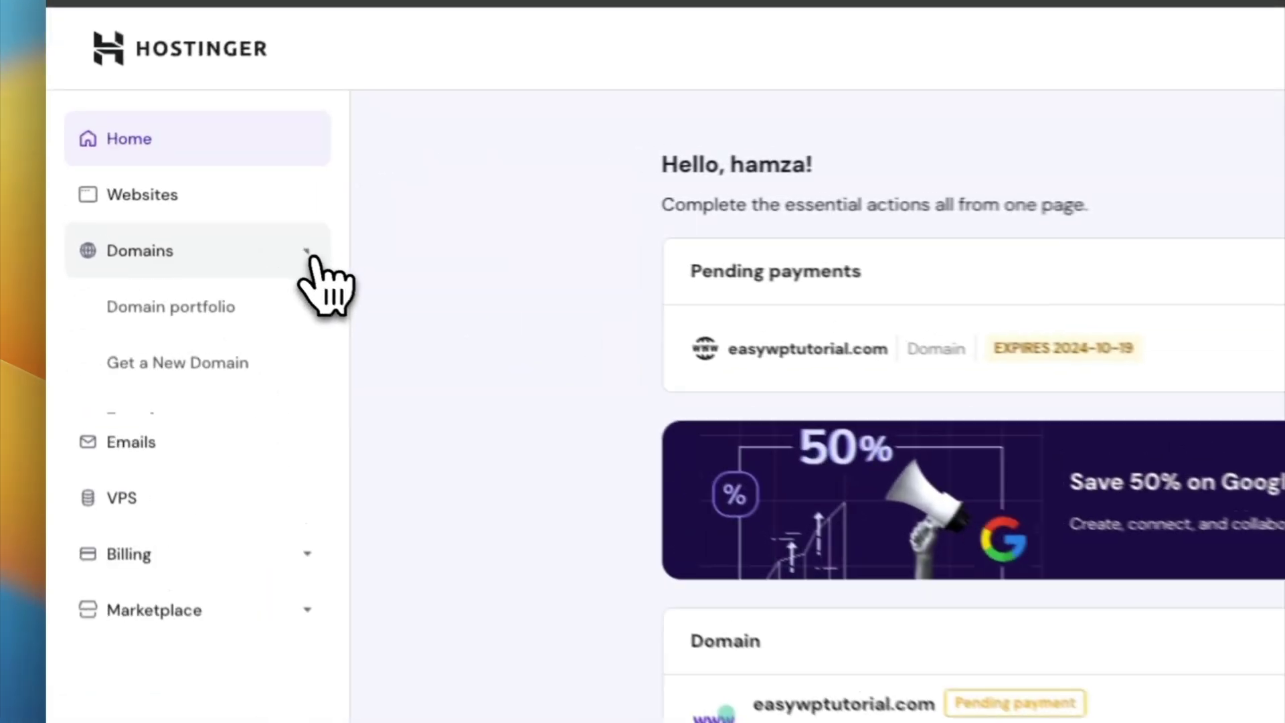
left_click(174, 320)
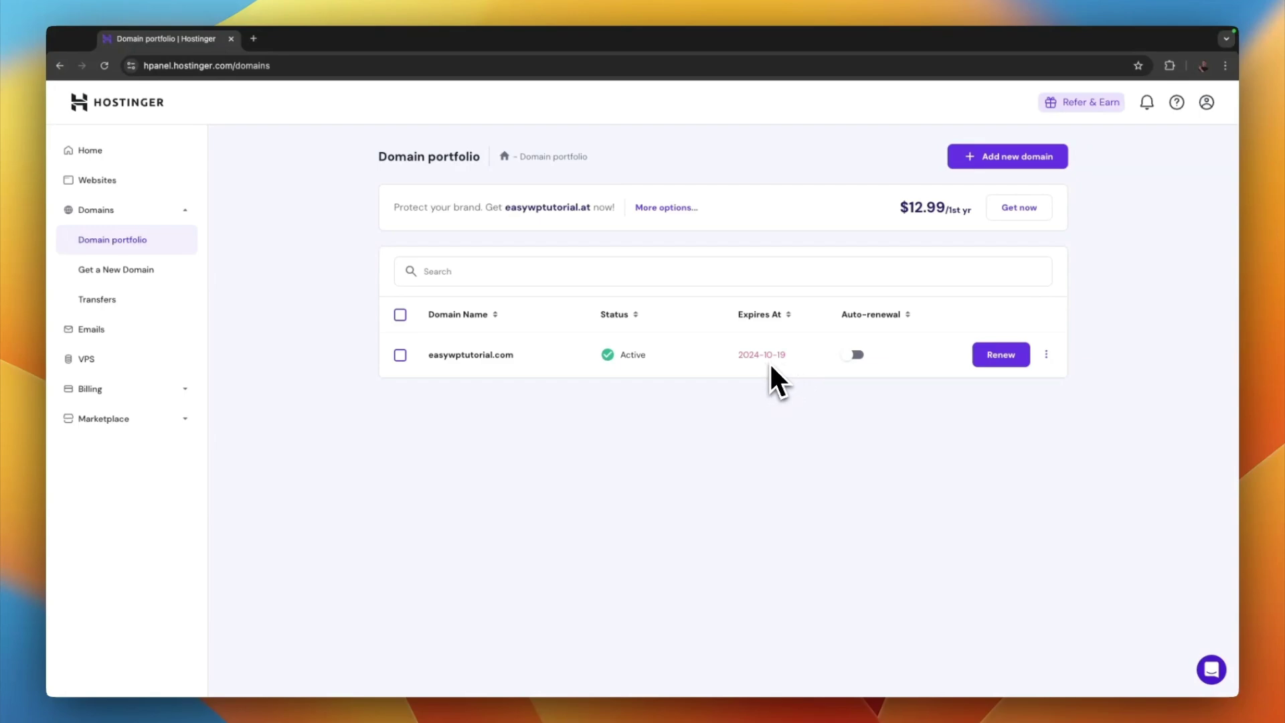
left_click(91, 151)
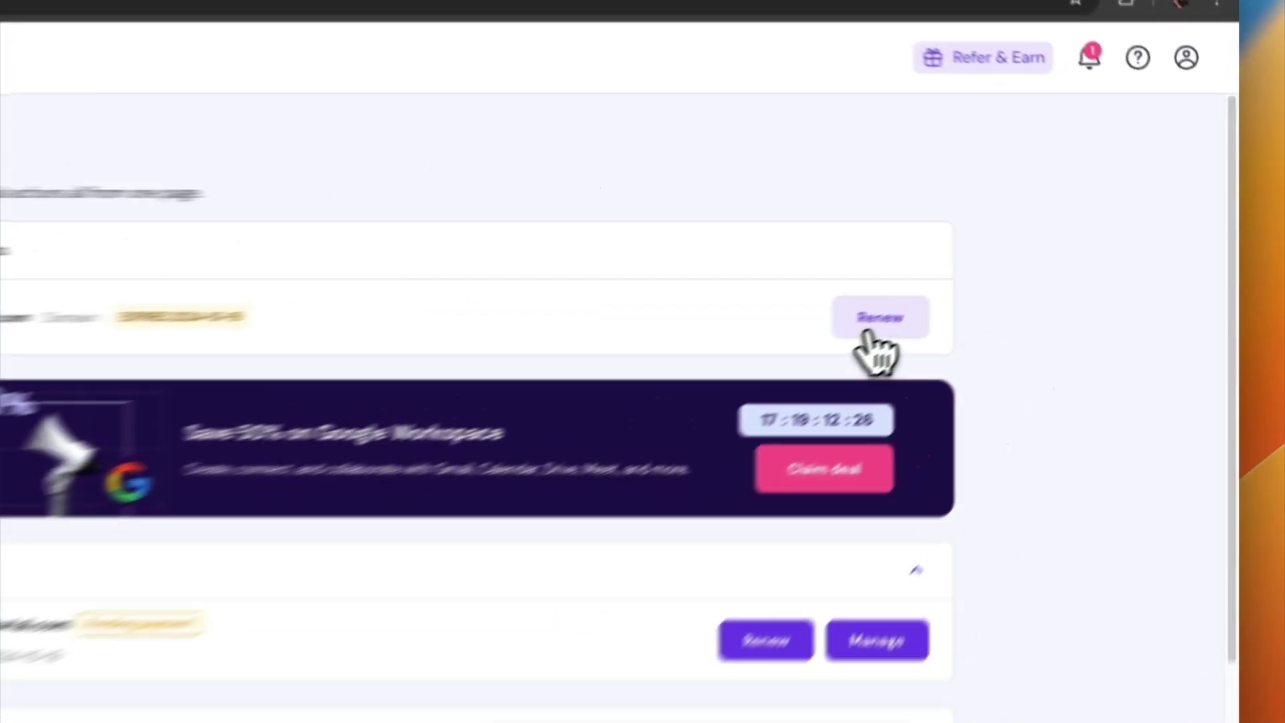
Step: Begin a one-year renewal of easywptutorial.com and go to edit the $16.17 payment method
left_click(1015, 267)
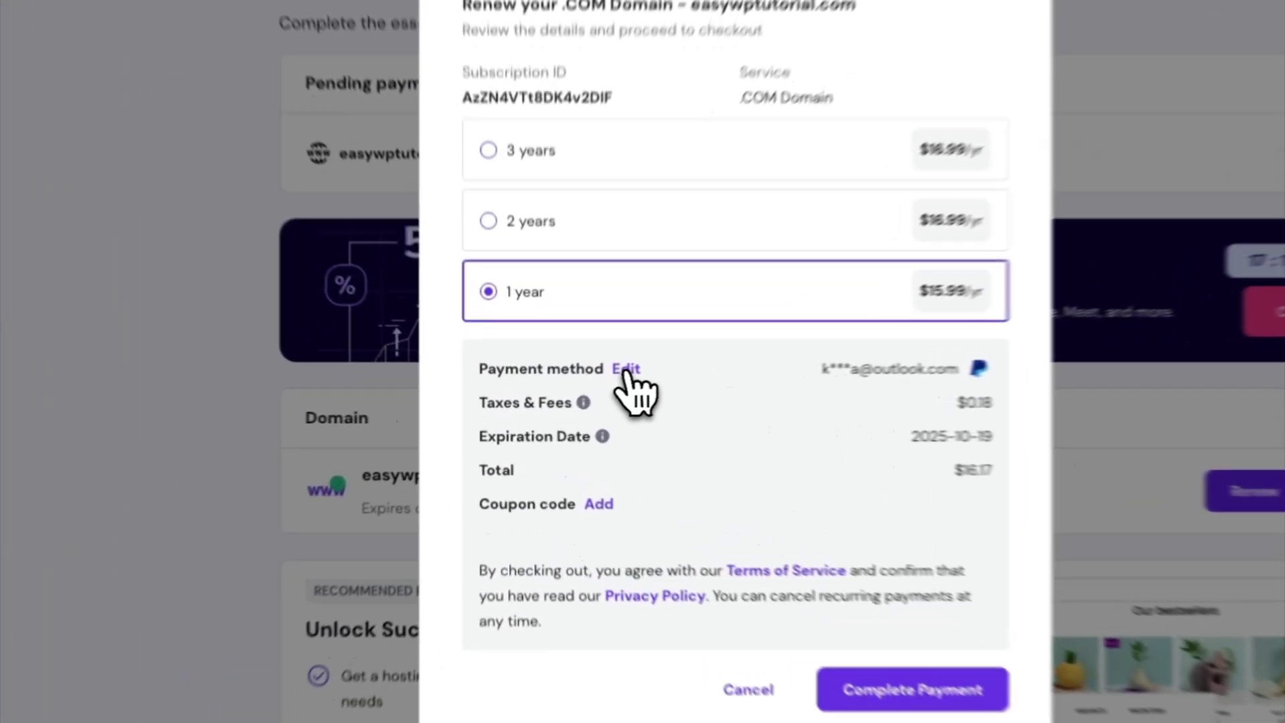
left_click(648, 364)
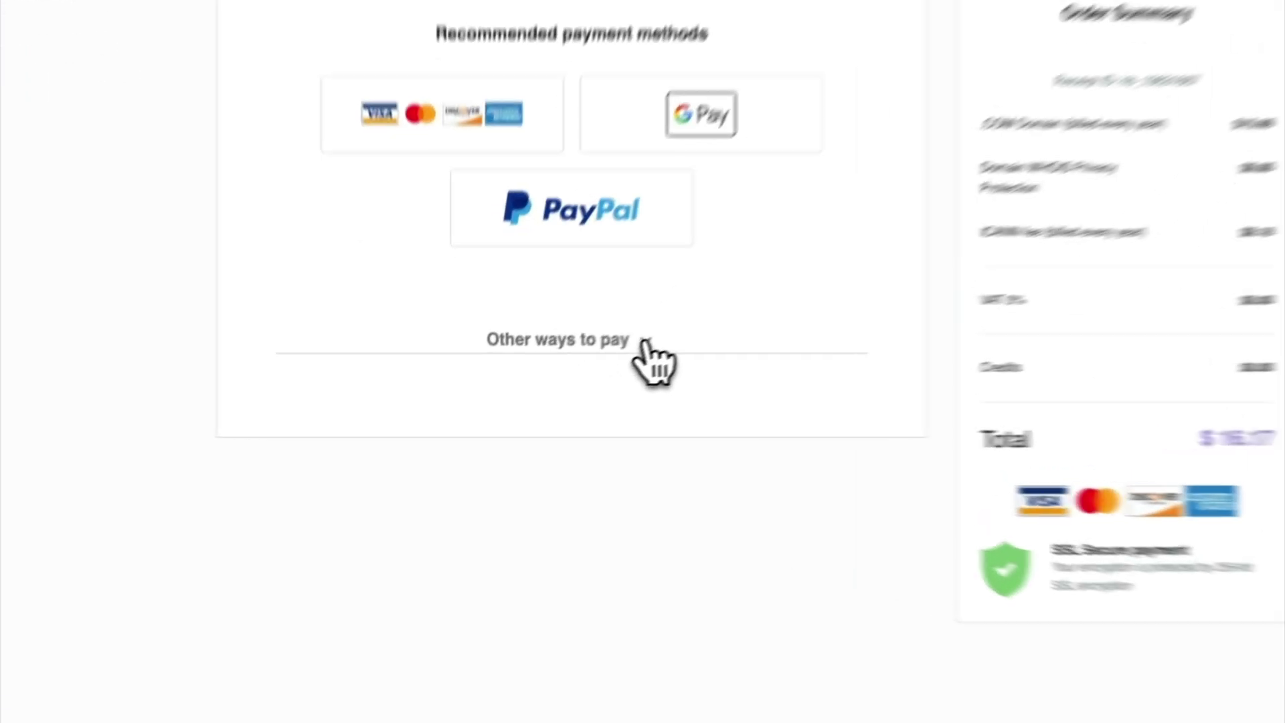
Step: Expand and collapse Other ways to pay on the renewal payment page
left_click(570, 379)
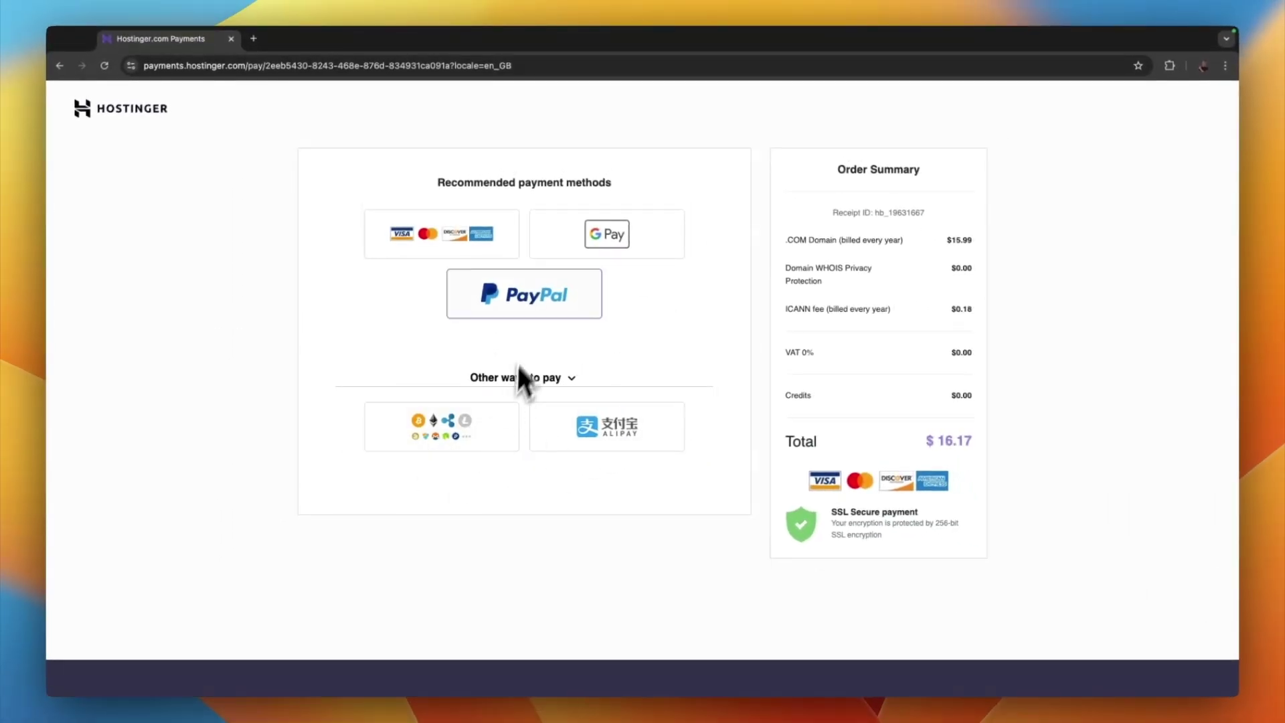
left_click(518, 376)
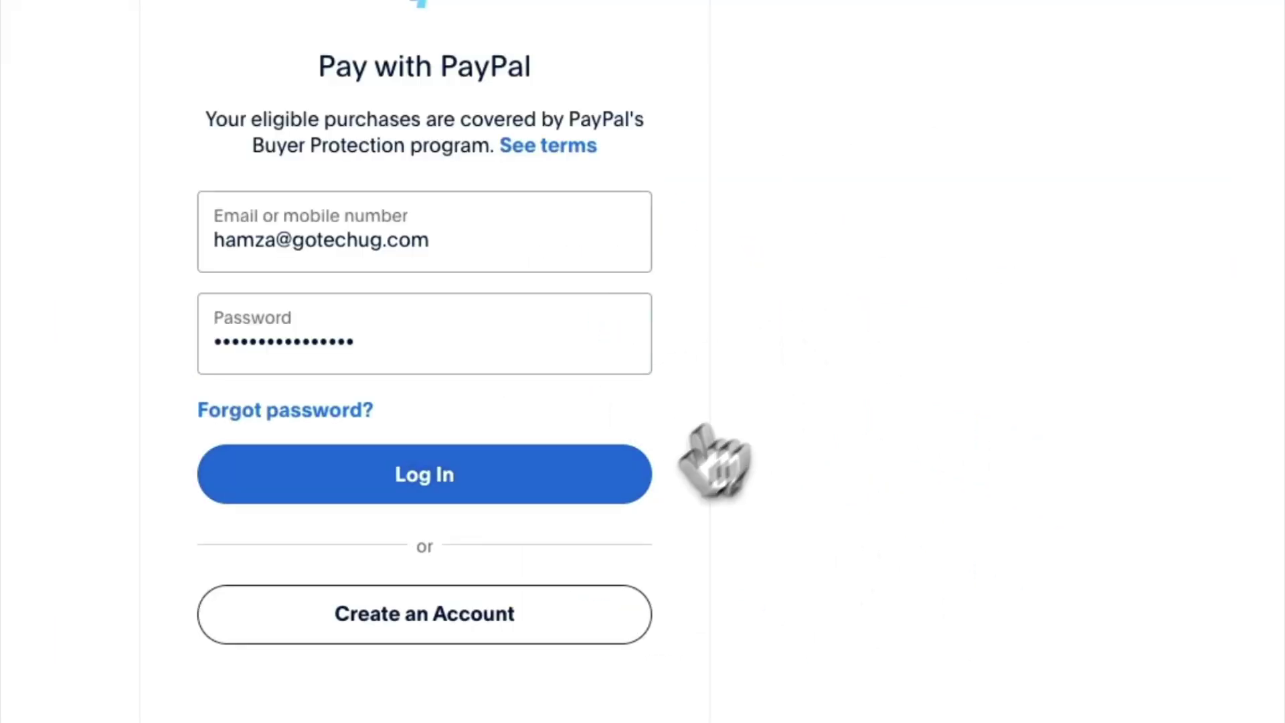
Step: Log in to PayPal and approve the $16.17 payment to Hostinger
left_click(482, 480)
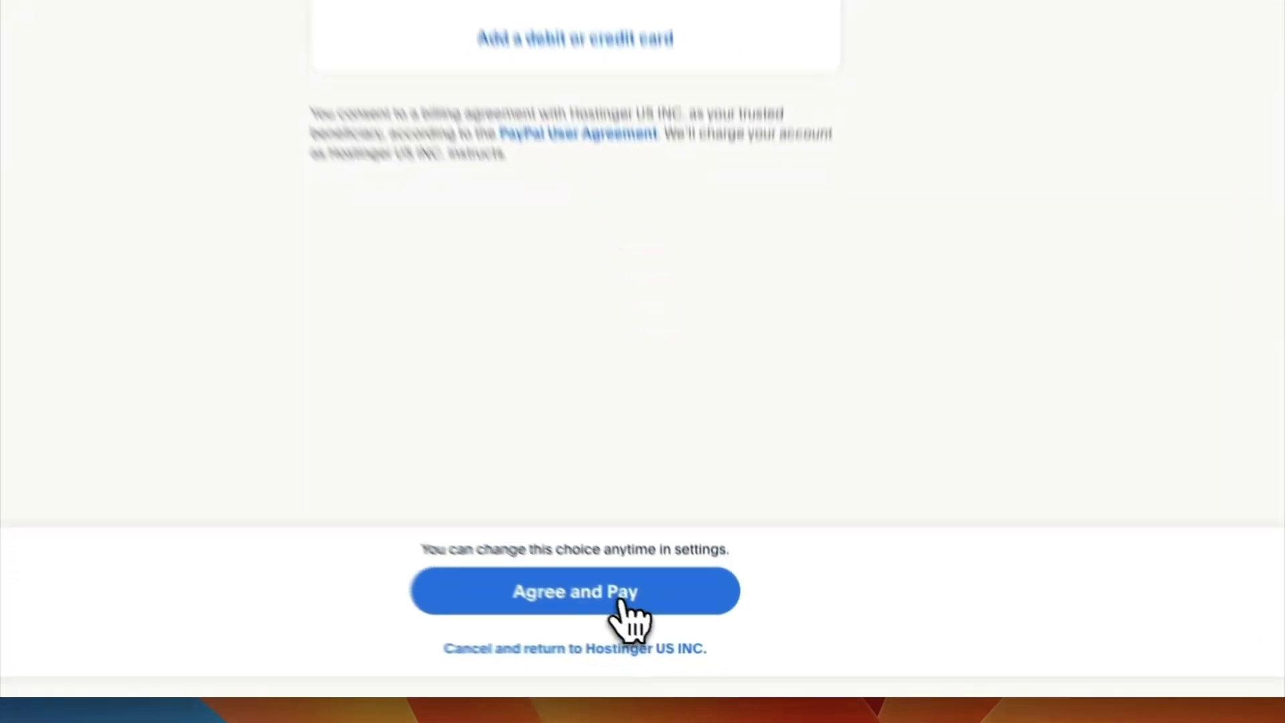
left_click(672, 643)
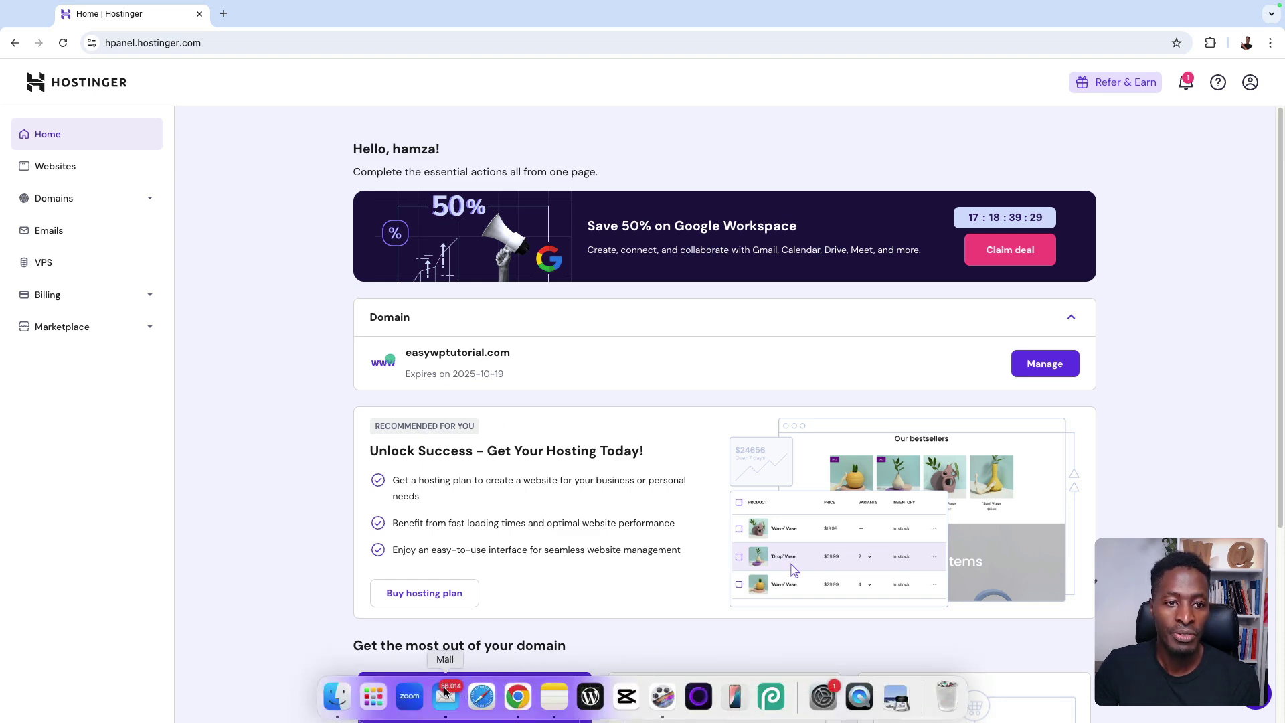
left_click(444, 691)
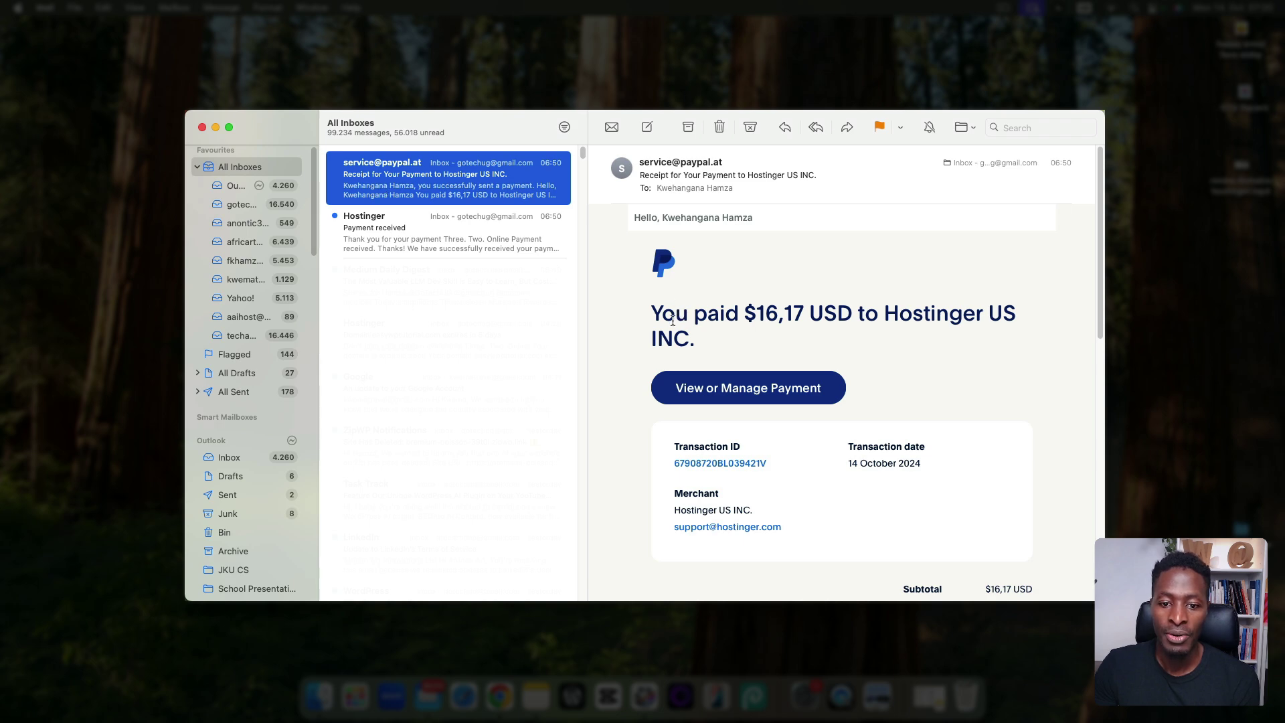
scroll(904, 354, "down", 3)
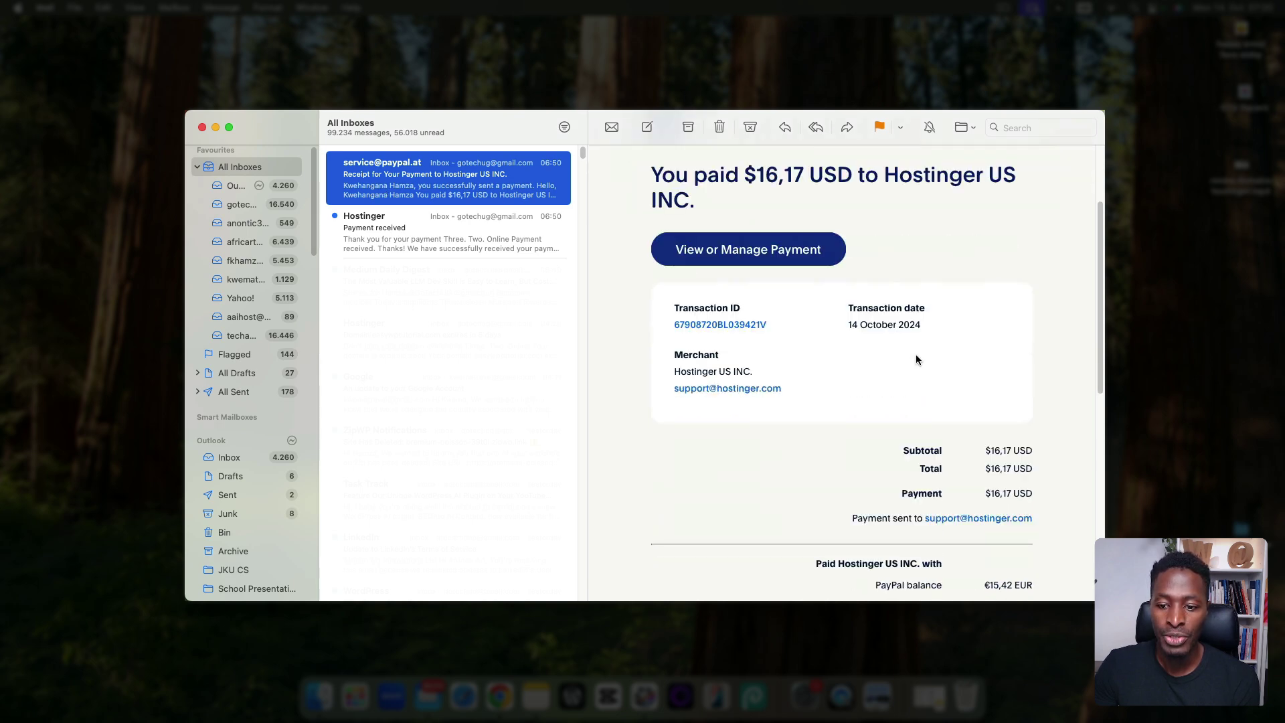
scroll(904, 354, "down", 3)
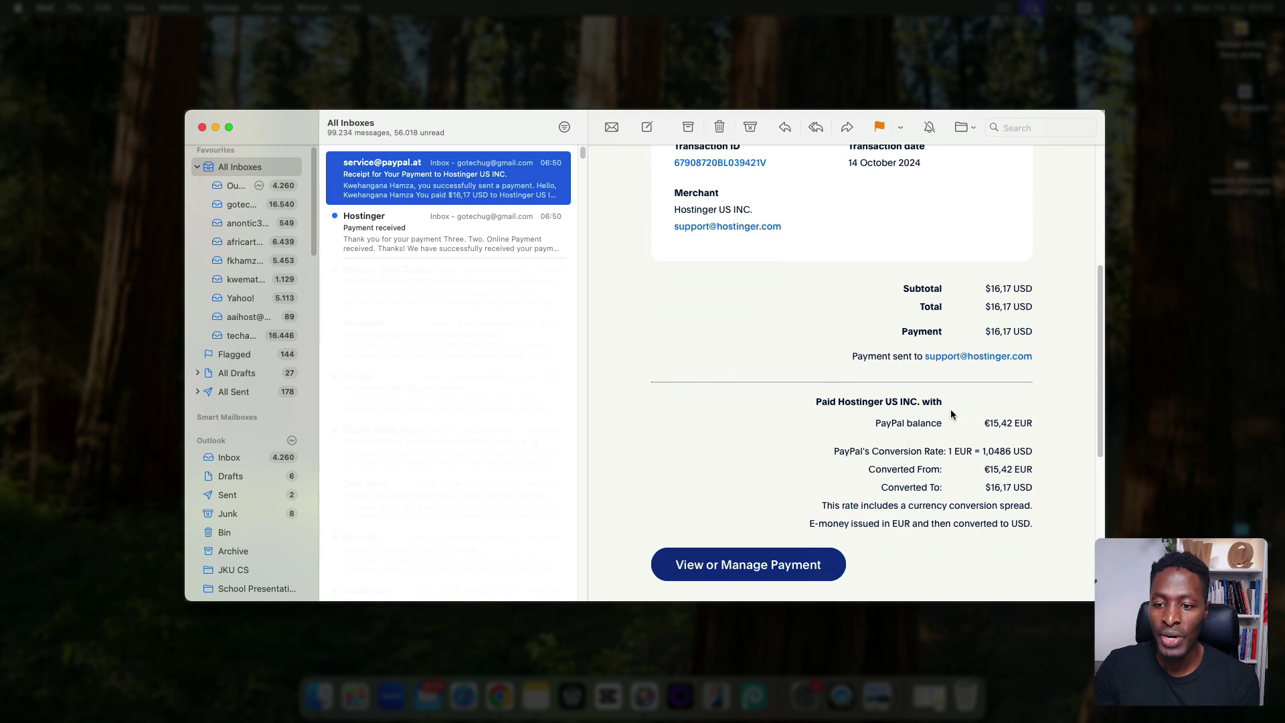
scroll(982, 482, "down", 1)
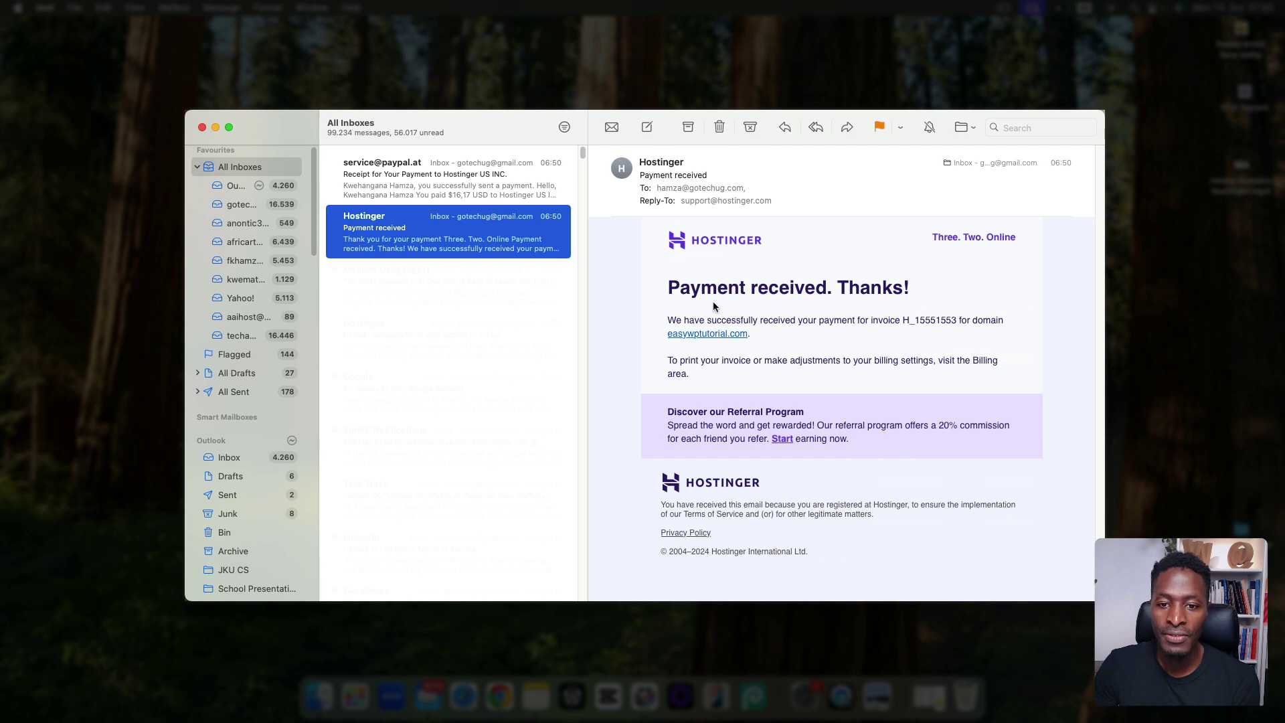
left_click_drag(667, 317, 803, 356)
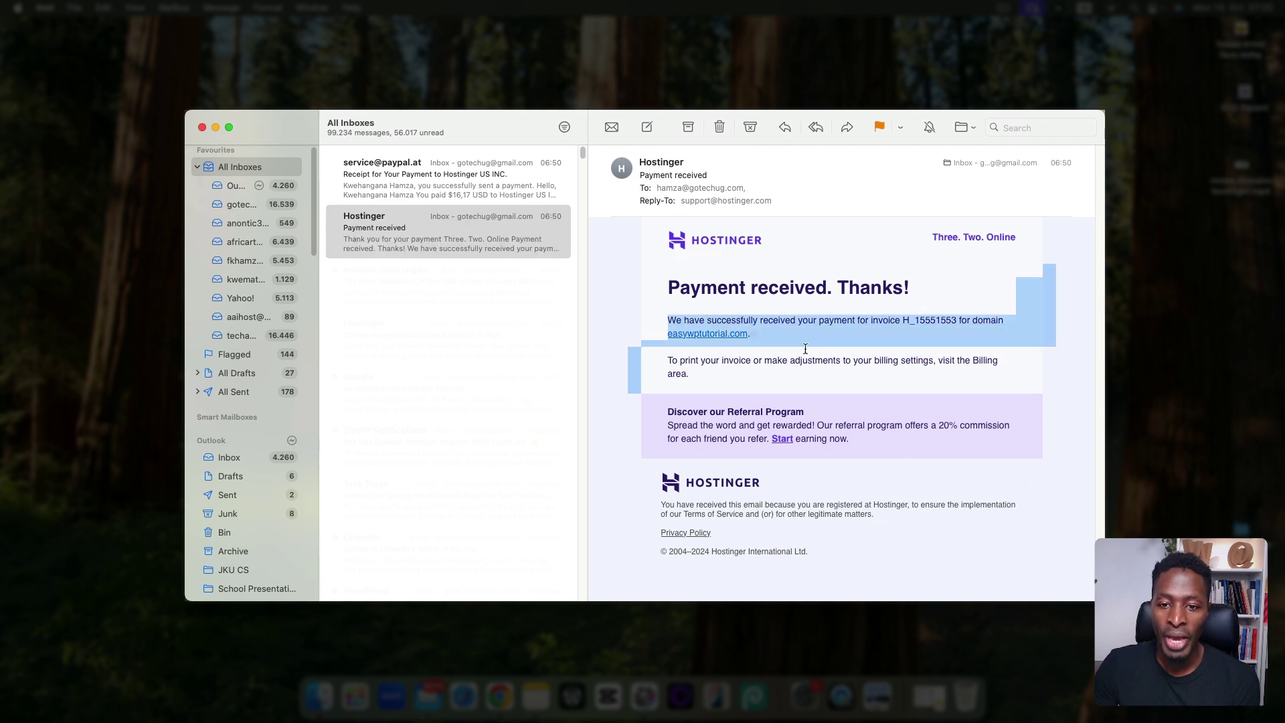
left_click(801, 367)
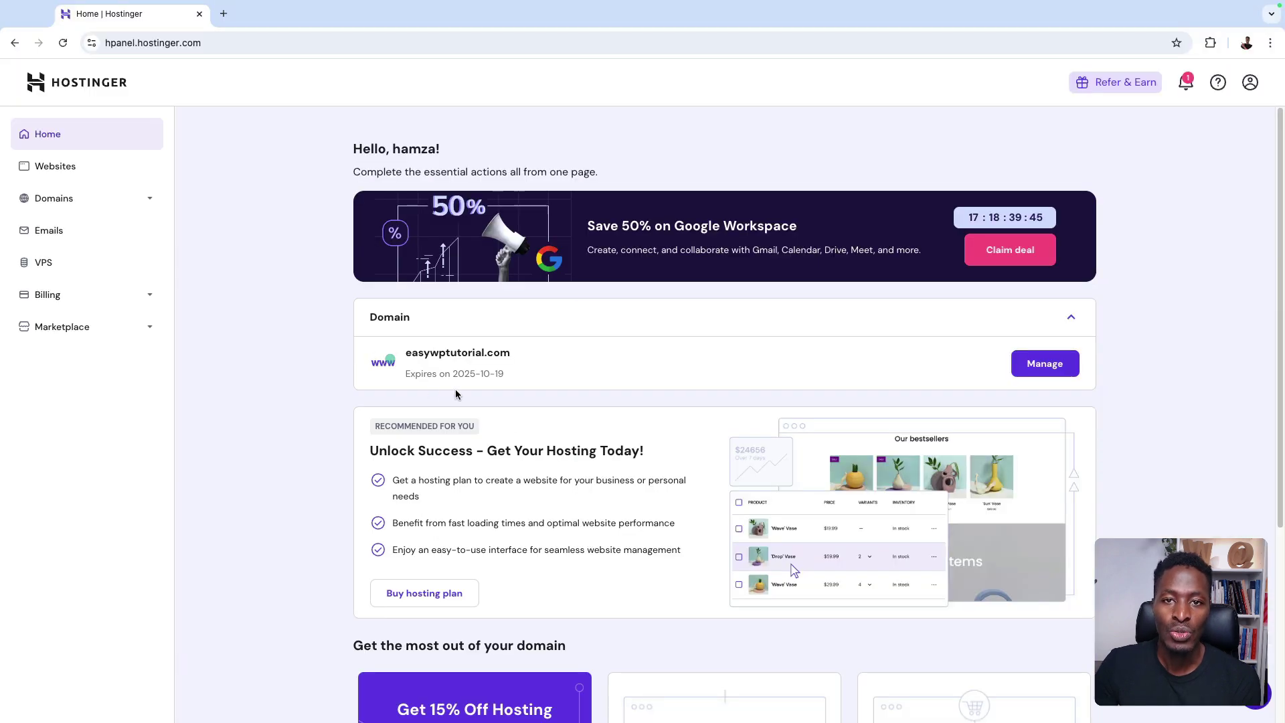